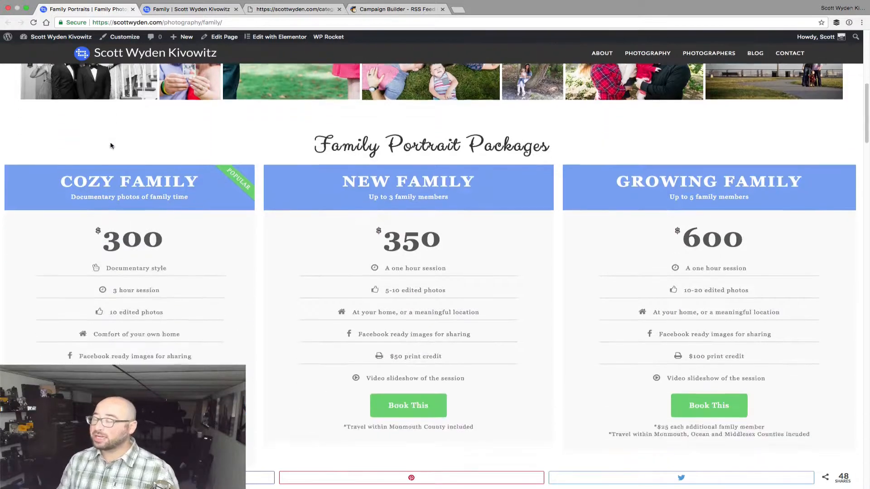
# - Review the family portraits page from the packages through the testimonials and inquiry form to the related family photography articles
pyautogui.scroll(-10, 111, 143)
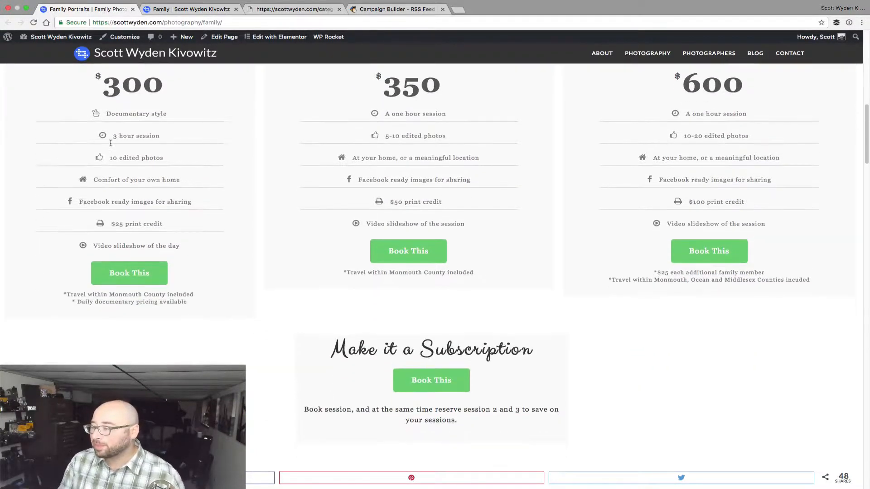
pyautogui.scroll(-3, 111, 143)
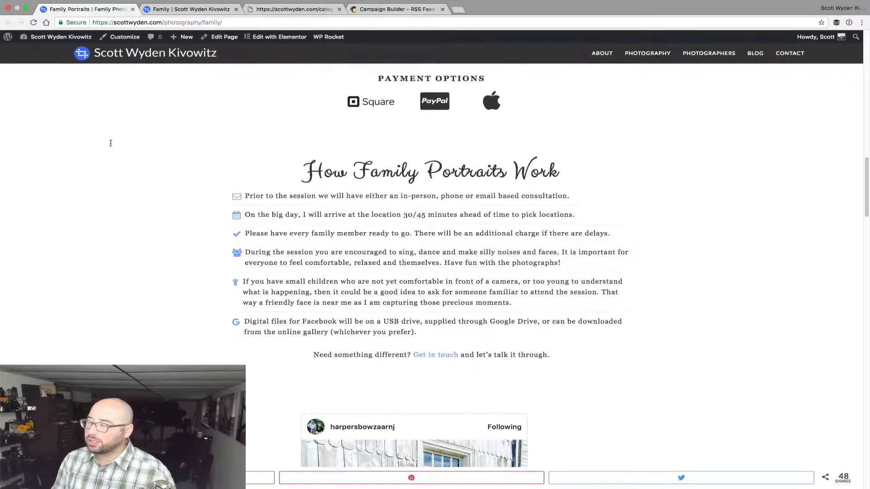
pyautogui.scroll(-5, 111, 145)
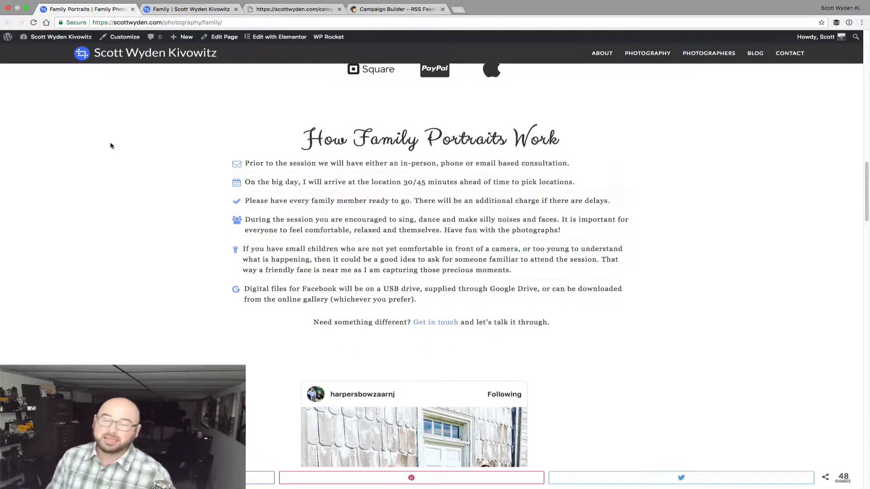
pyautogui.scroll(-2, 111, 146)
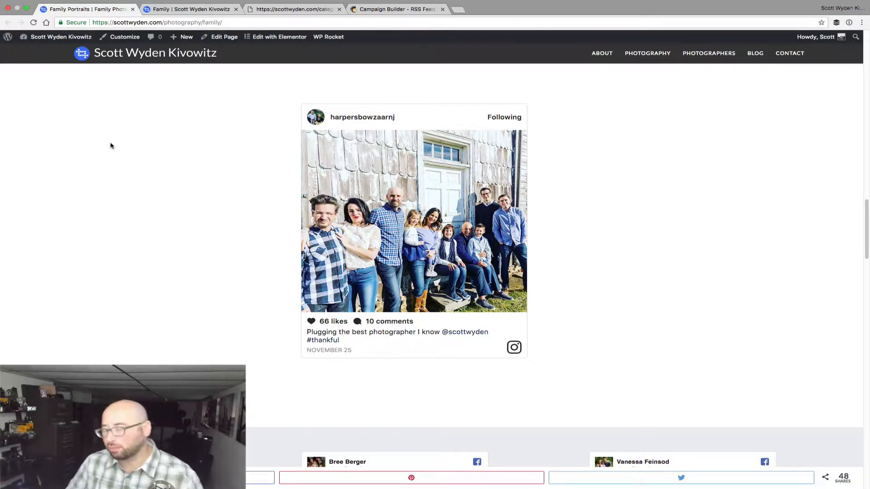
pyautogui.scroll(-1, 111, 146)
pyautogui.scroll(-9, 111, 145)
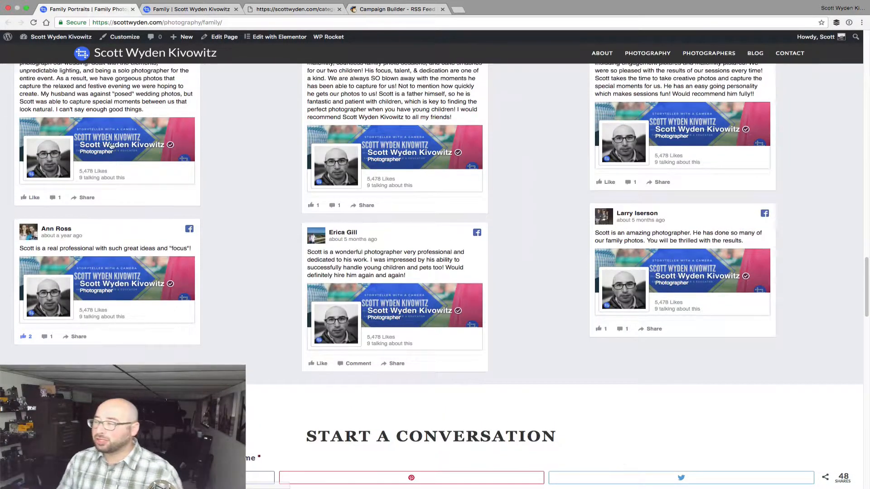
pyautogui.scroll(-10, 111, 145)
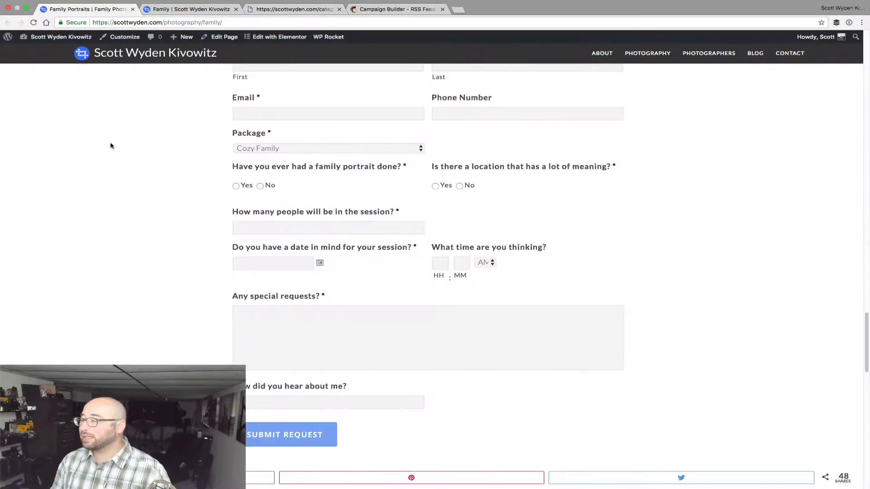
pyautogui.scroll(-10, 110, 145)
pyautogui.scroll(2, 111, 145)
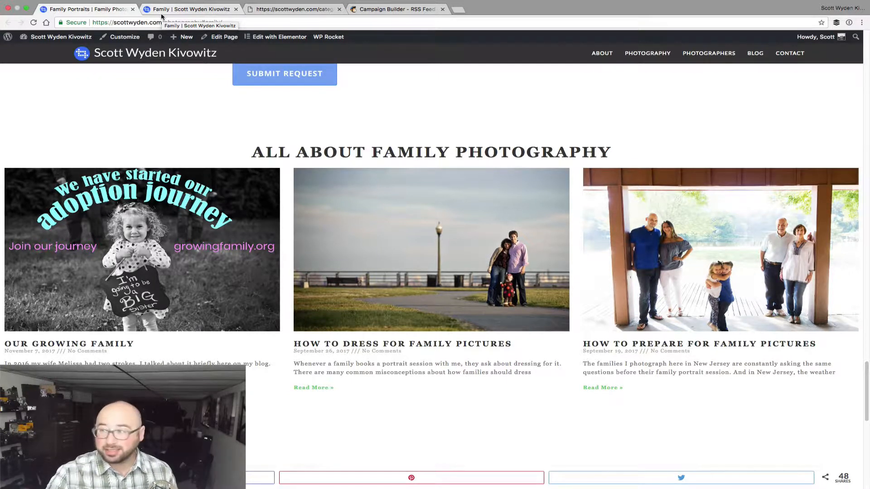
# - View the blog's Family category archive from its newest post, and its RSS feed at scottwyden.com/category/photography/family/feed/
pyautogui.click(176, 10)
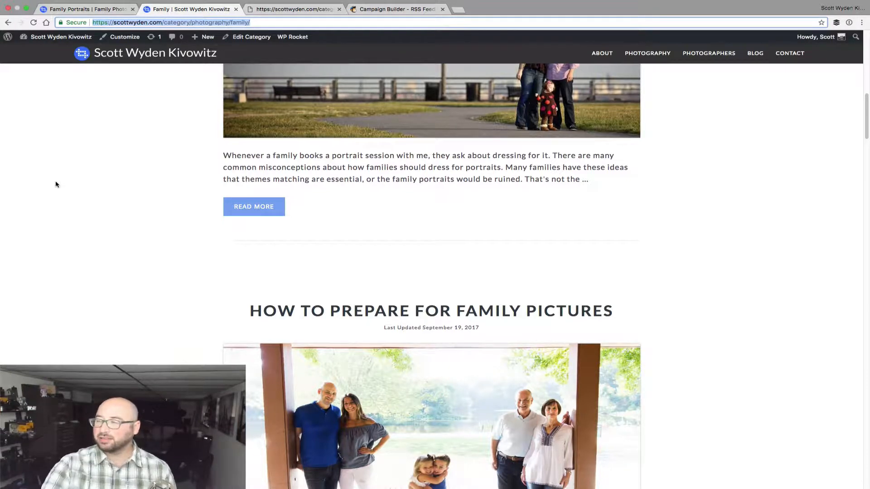
pyautogui.scroll(15, 56, 184)
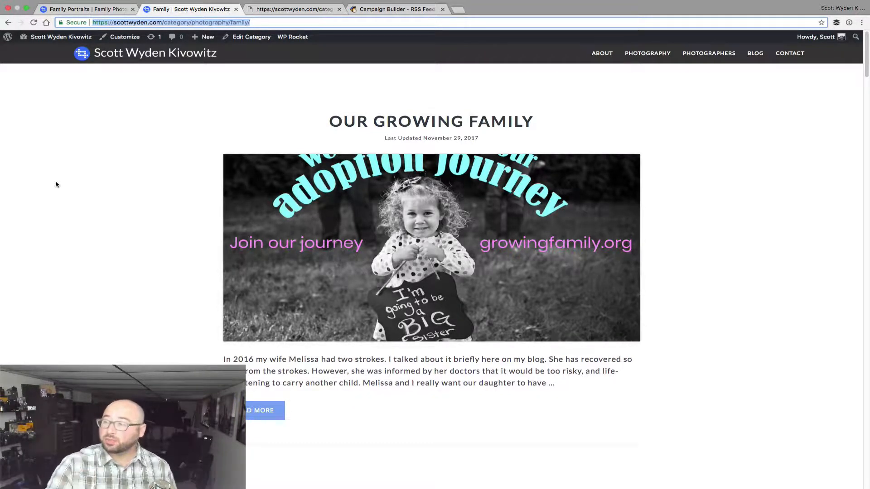
pyautogui.click(287, 10)
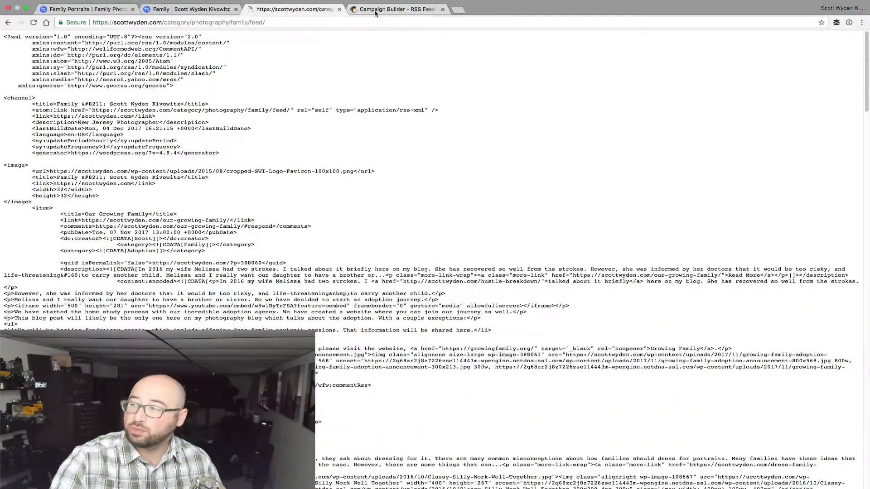
# - Switch to the MailChimp campaign builder, check the RSS feed and send timing, and review the recipient segment's selected Clients groups
pyautogui.click(375, 13)
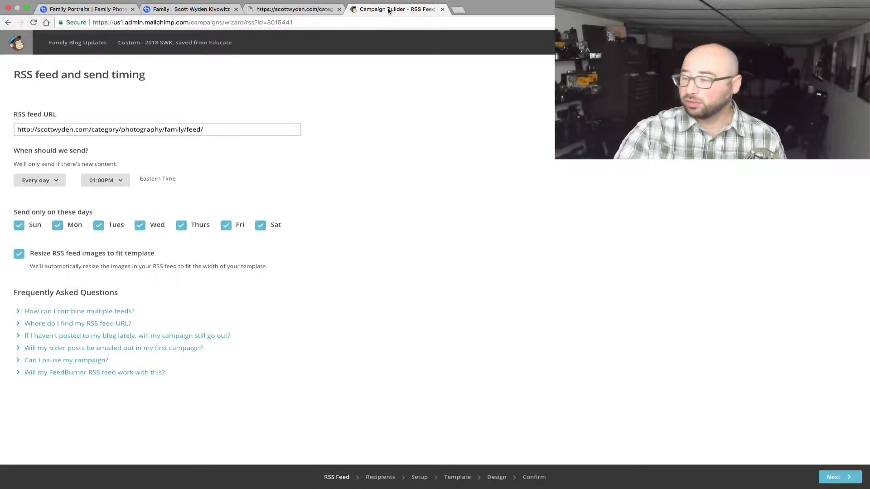
pyautogui.click(832, 479)
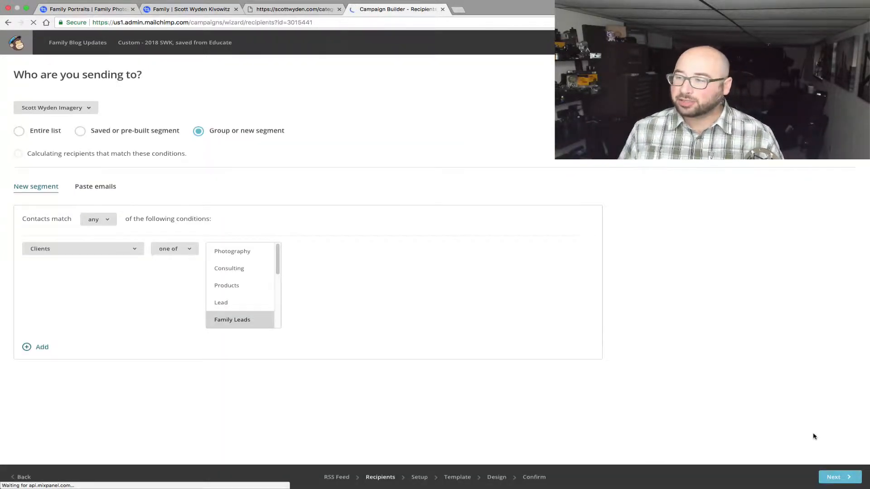
pyautogui.scroll(-2, 257, 276)
pyautogui.scroll(-2, 258, 276)
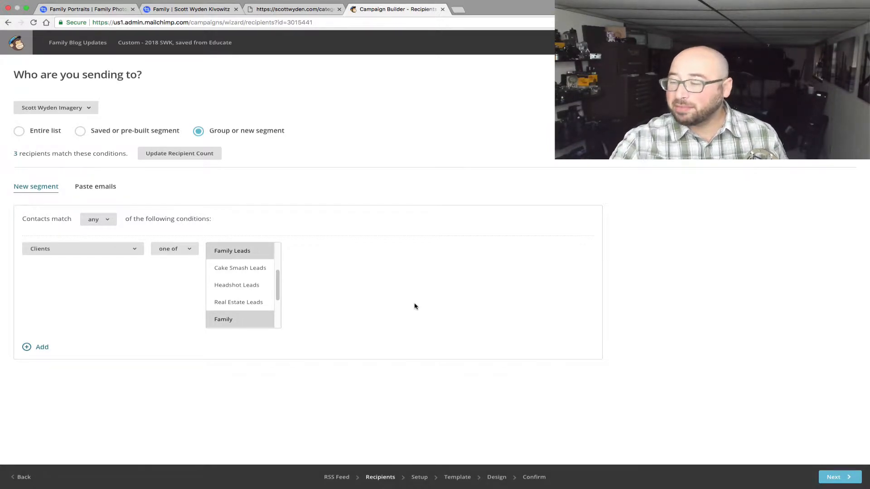
# - Proceed to the campaign setup stage and review its subject, preview text, sender, tracking, social media and video options
pyautogui.click(845, 480)
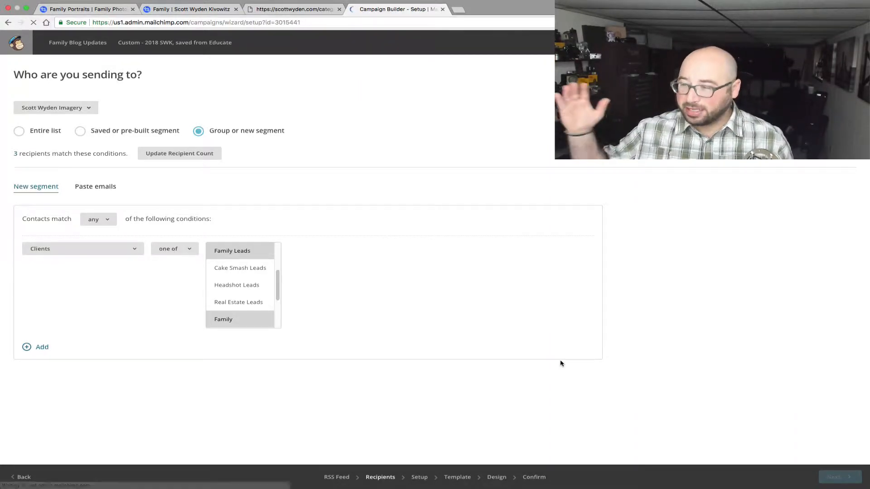
pyautogui.scroll(-2, 553, 241)
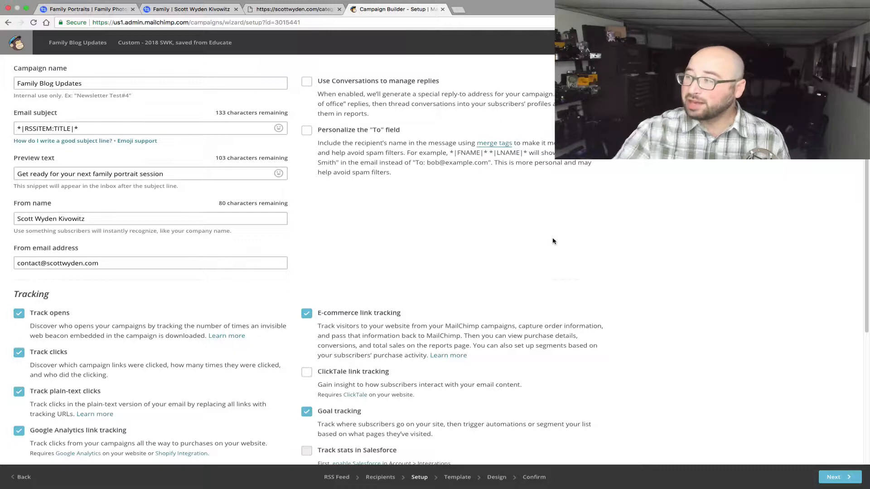
pyautogui.scroll(-5, 553, 241)
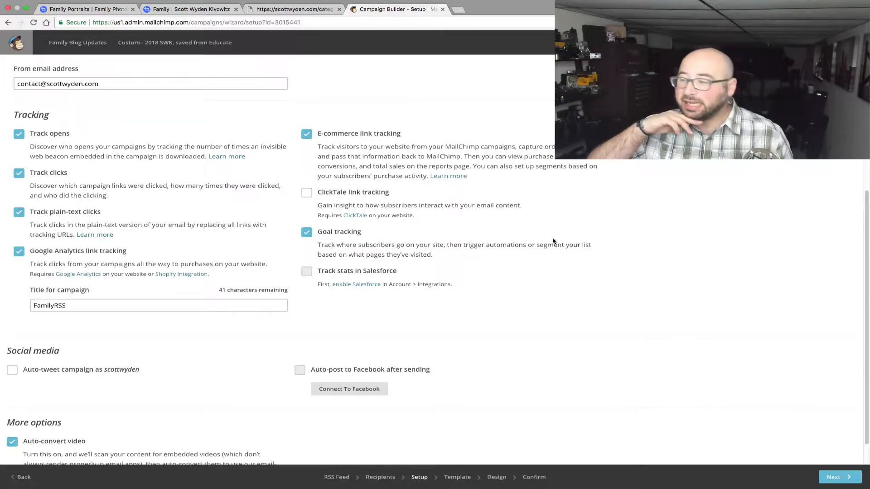
pyautogui.scroll(-1, 552, 241)
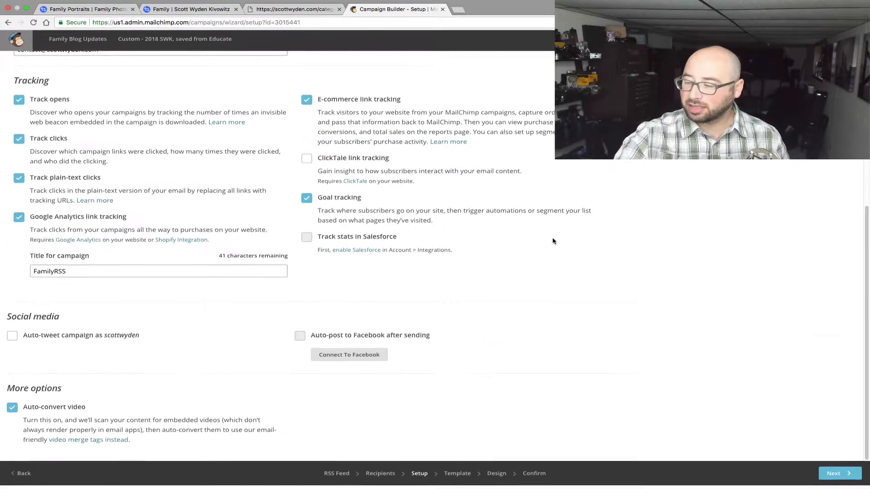
# - Proceed to the email design stage and review the template's RSS merge tags, Keep Reading button, social links and video
pyautogui.click(835, 478)
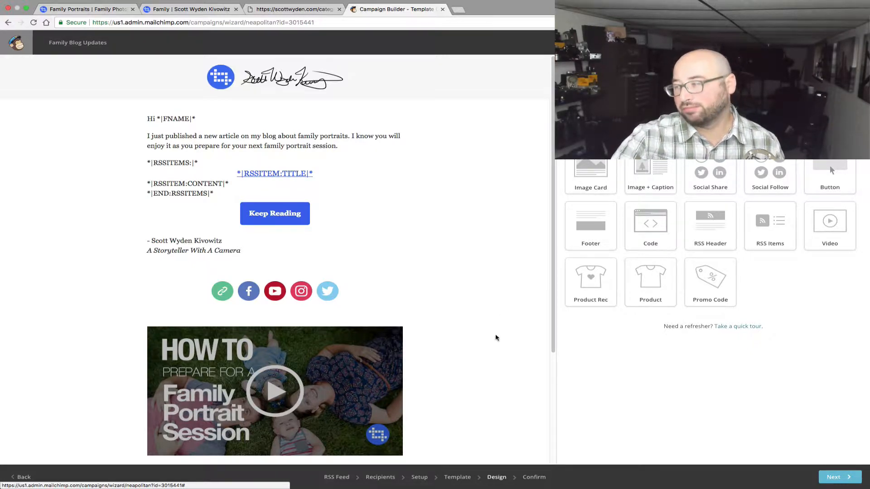
pyautogui.scroll(-3, 496, 337)
pyautogui.scroll(2, 496, 338)
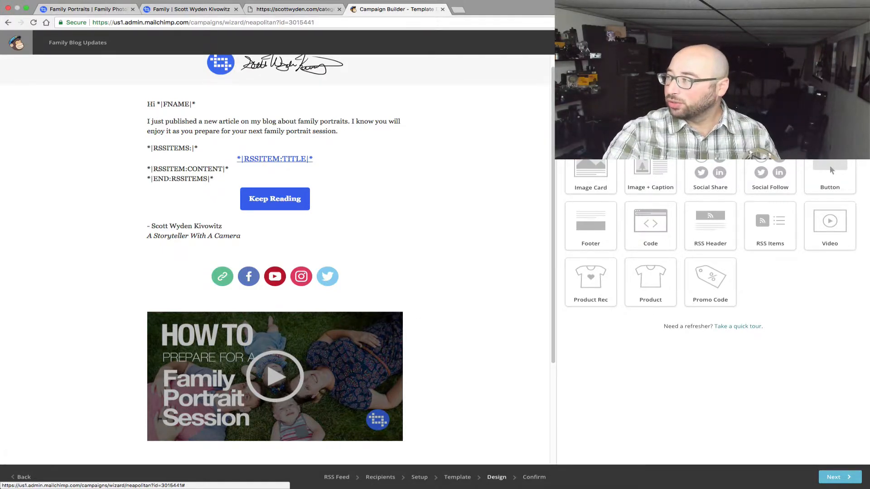
# - Preview the email in desktop view with a real subscriber's merge data, and return to the design
pyautogui.click(766, 66)
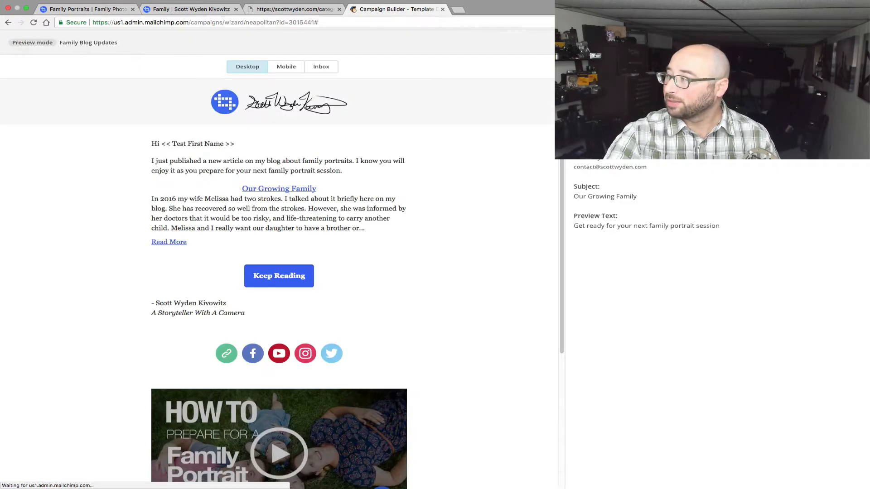
pyautogui.click(584, 97)
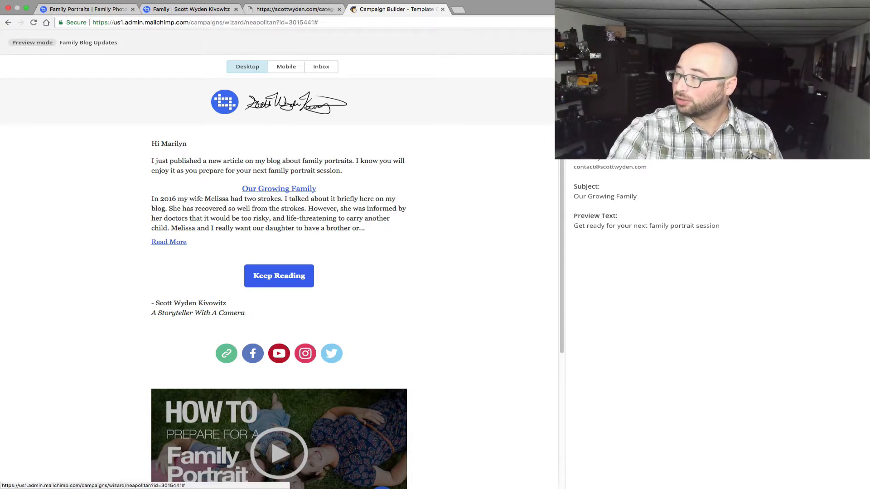
pyautogui.click(780, 338)
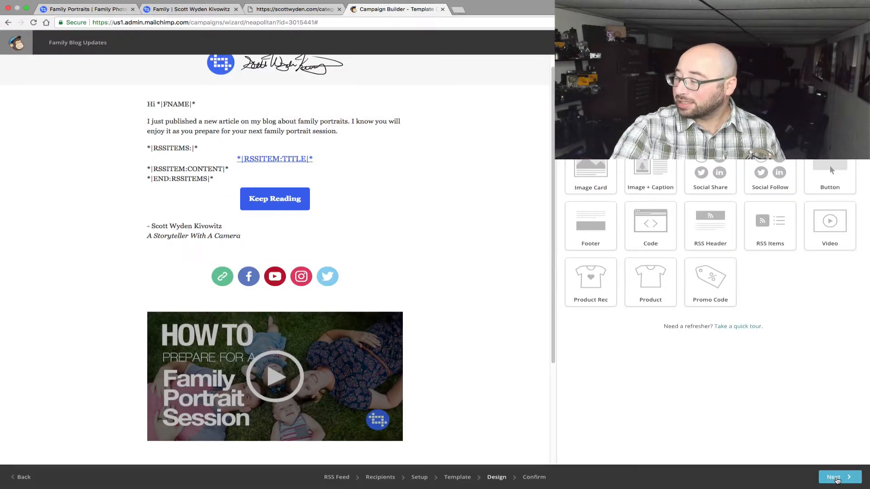
# - Proceed to the confirmation stage and review the campaign's pre-delivery checklist from the RSS feed down to MonkeyRewards
pyautogui.click(836, 480)
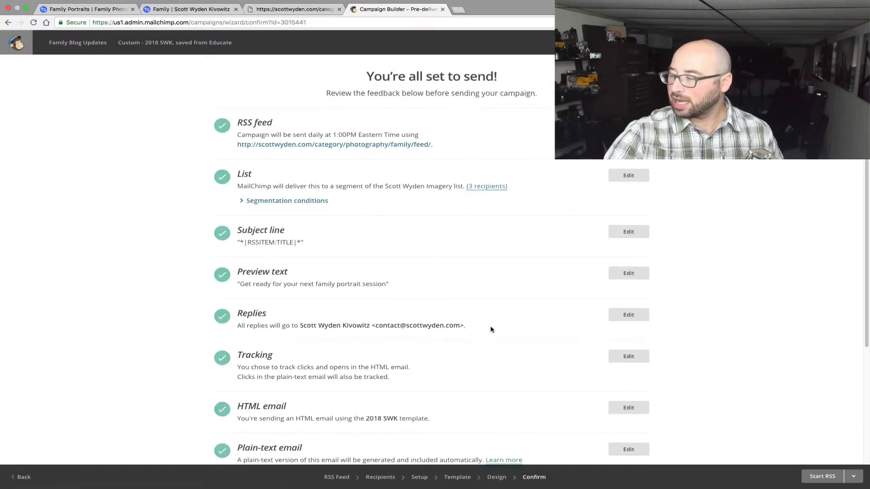
pyautogui.scroll(-3, 489, 330)
pyautogui.scroll(-1, 491, 330)
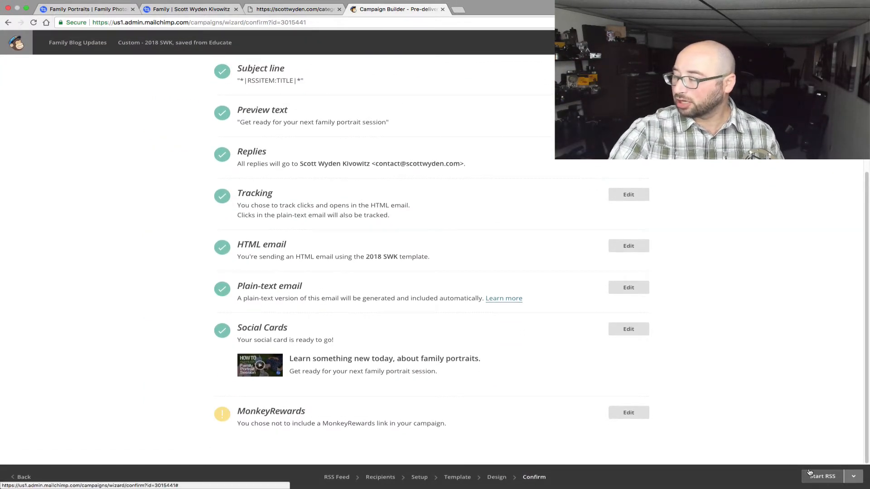
pyautogui.scroll(1, 793, 332)
pyautogui.scroll(4, 793, 333)
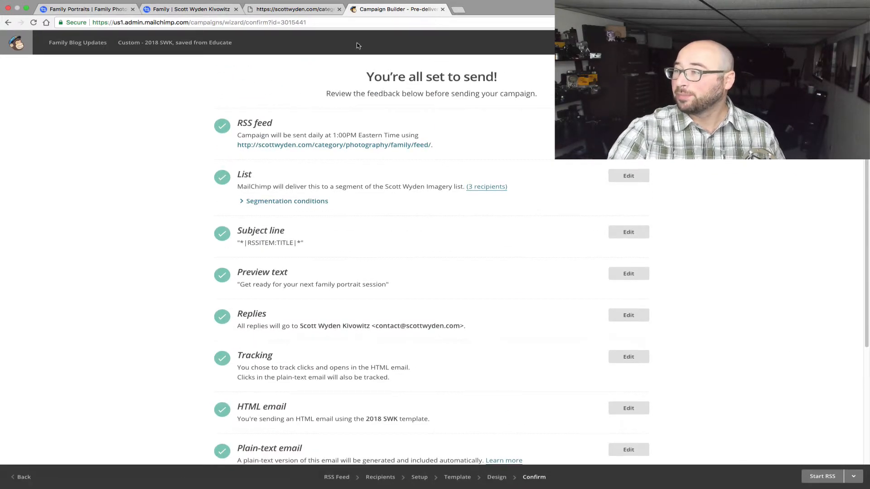